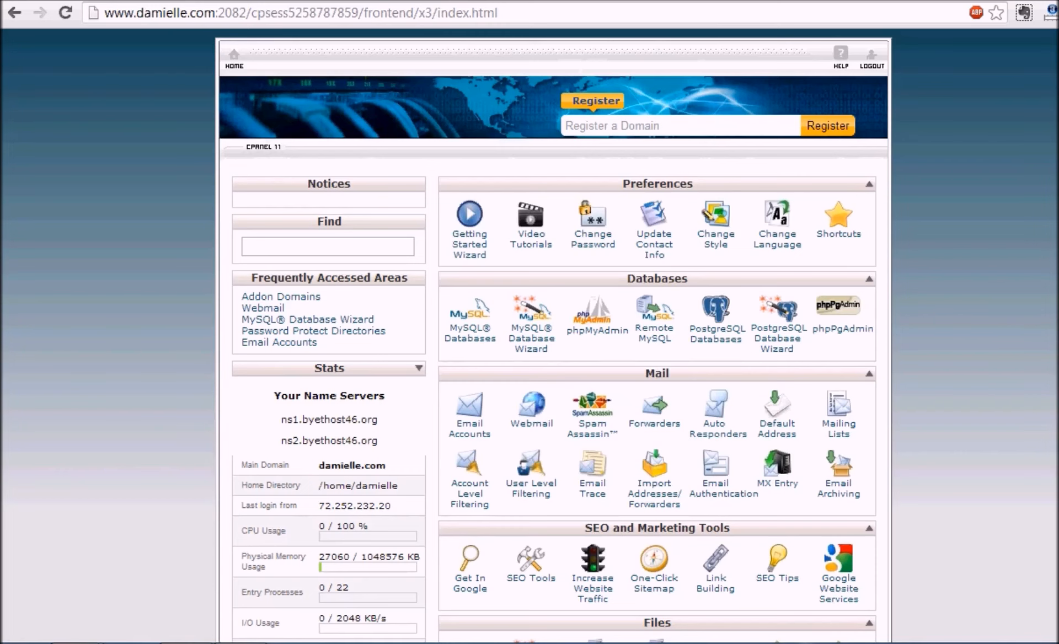
Scroll the cPanel home page down to the Software/Services section.
{"action": "scroll", "coordinate": [552, 330], "scroll_direction": "down", "scroll_amount": 5}
{"action": "scroll", "coordinate": [552, 331], "scroll_direction": "down", "scroll_amount": 5}
{"action": "scroll", "coordinate": [854, 389], "scroll_direction": "down", "scroll_amount": 4}
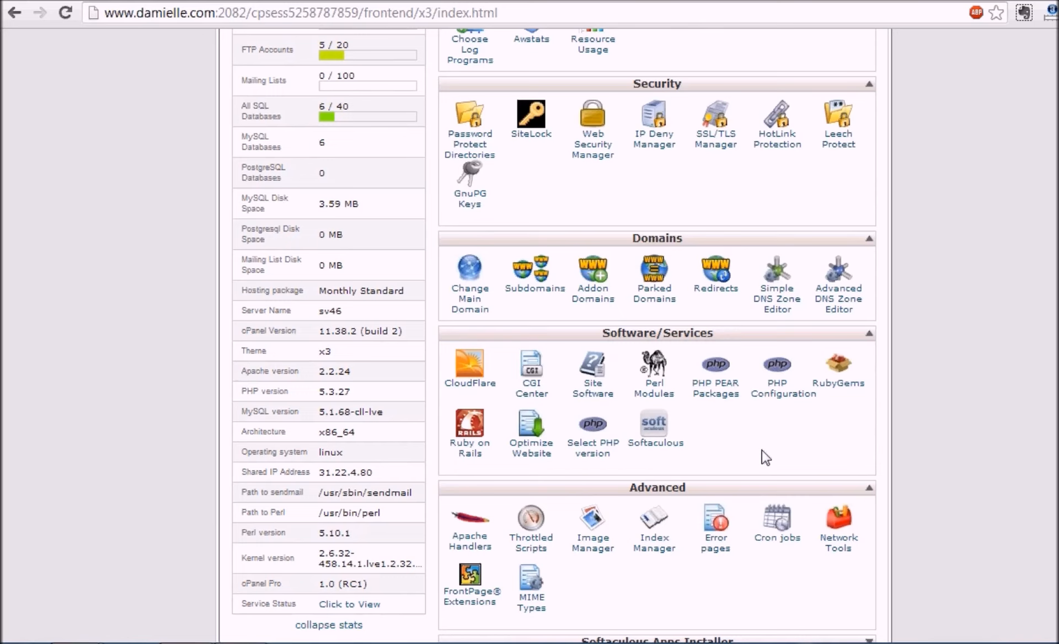
Launch Softaculous from Software/Services and bring the WordPress script into view.
{"action": "left_click", "coordinate": [662, 440]}
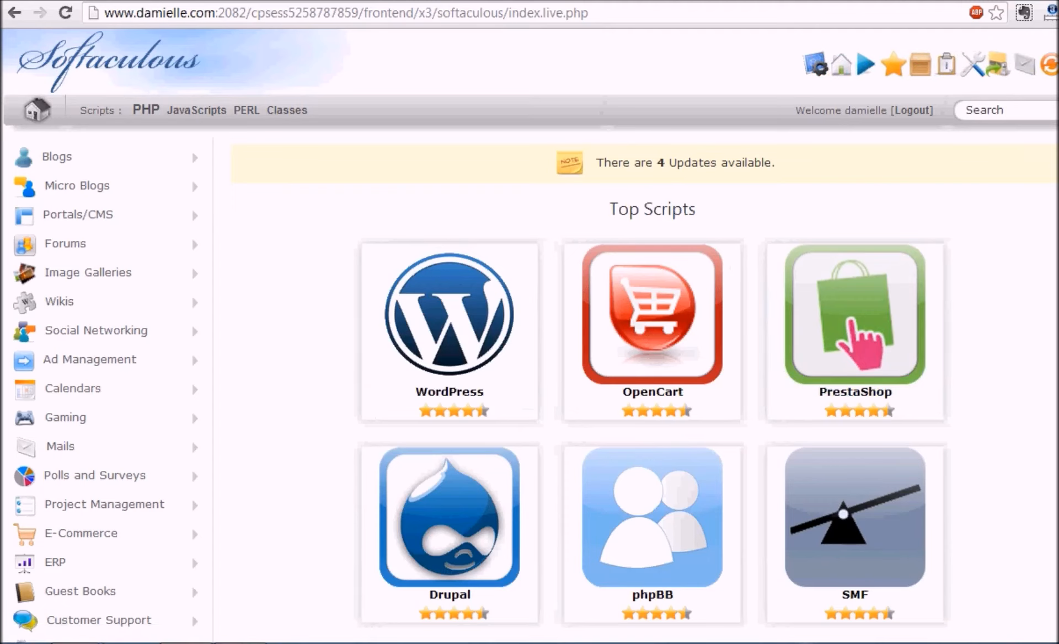
{"action": "scroll", "coordinate": [529, 337], "scroll_direction": "down", "scroll_amount": 3}
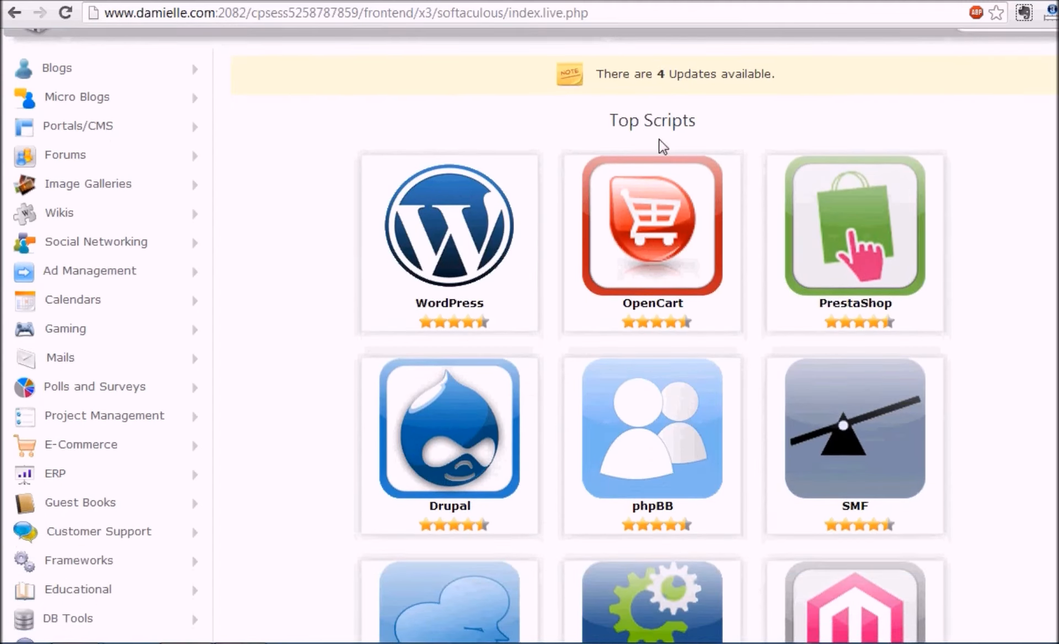
{"action": "mouse_move", "coordinate": [436, 226]}
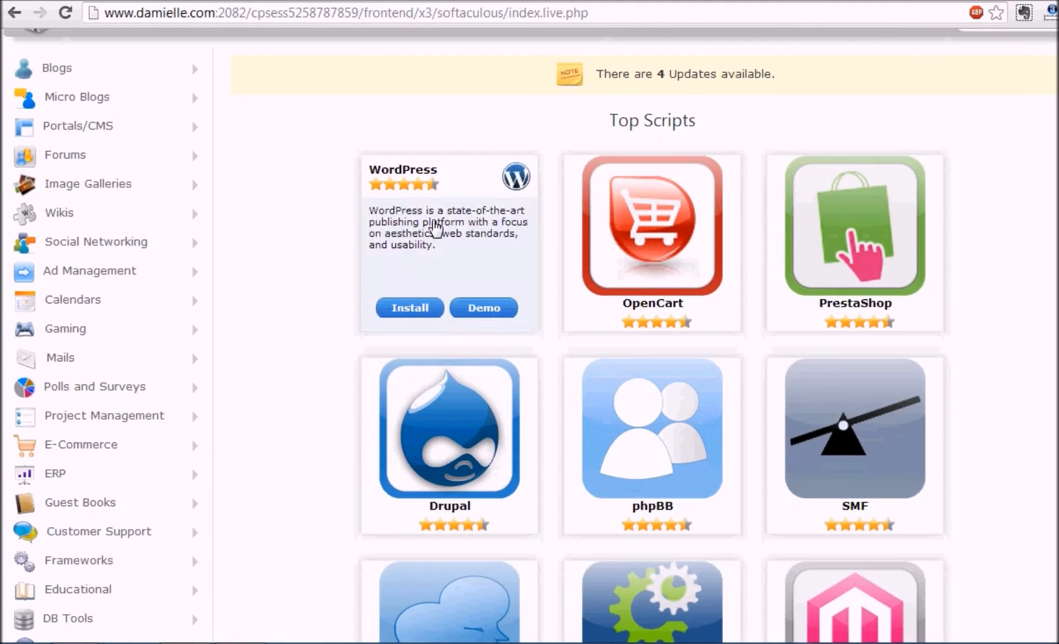
Start a WordPress install on wpvideosidekick.com, changing the install directory from 'wp' to 'blog'.
{"action": "left_click", "coordinate": [408, 317]}
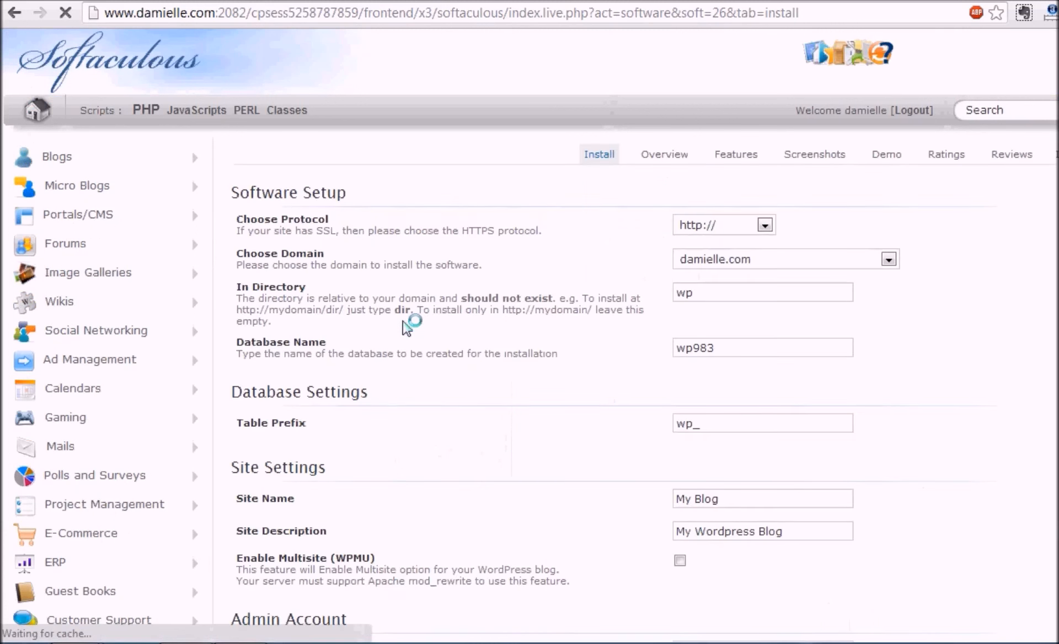
{"action": "left_click", "coordinate": [807, 268]}
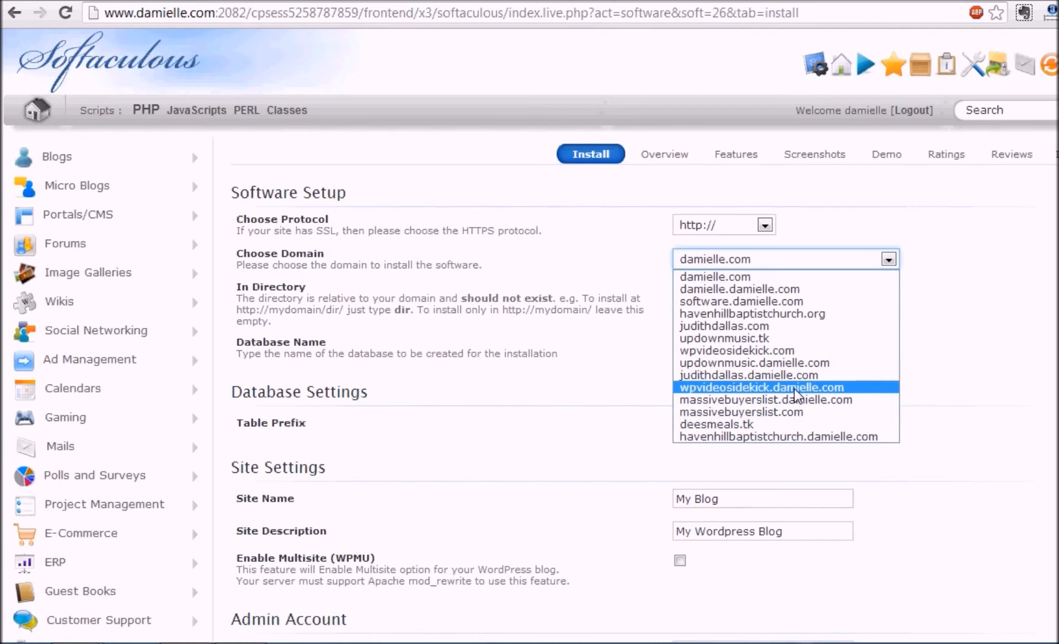
{"action": "left_click", "coordinate": [786, 351]}
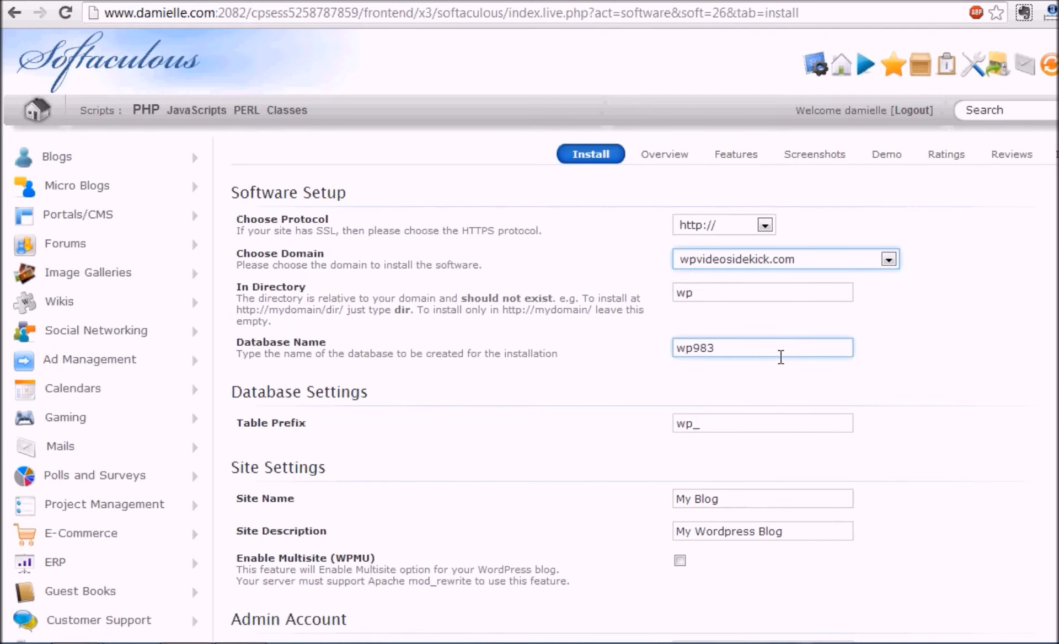
{"action": "left_click", "coordinate": [718, 302]}
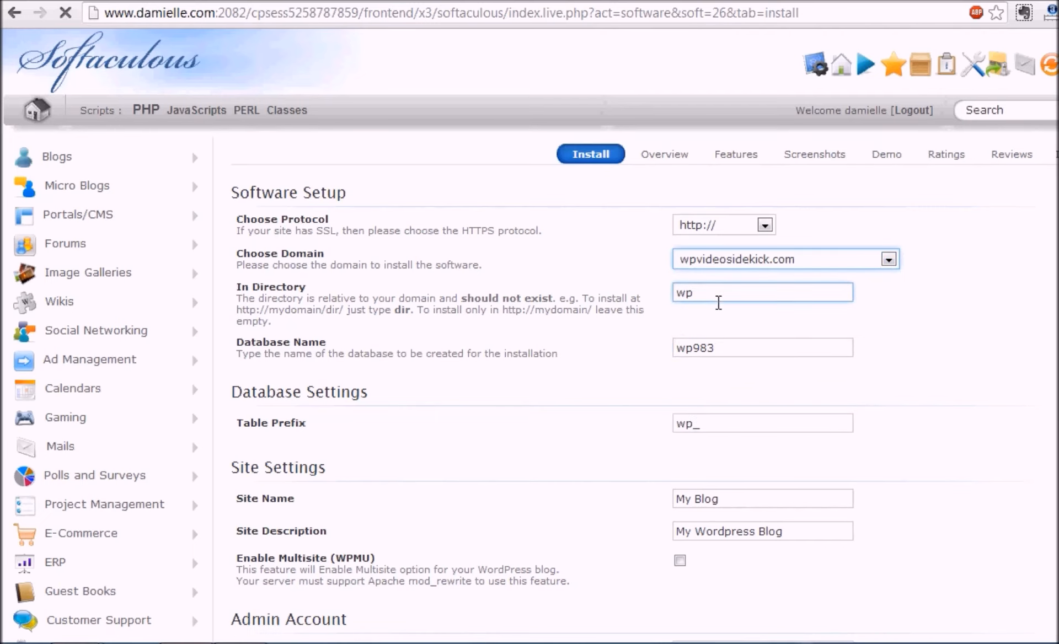
{"action": "left_click_drag", "start_coordinate": [709, 324], "coordinate": [669, 319]}
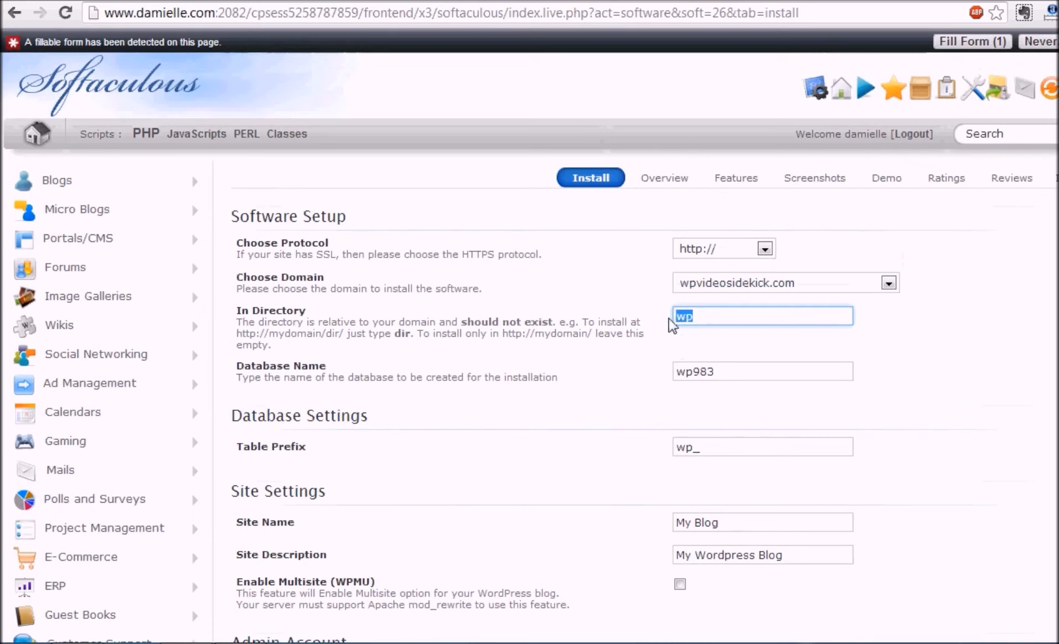
{"action": "key", "text": "BackSpace"}
{"action": "type", "text": "blog"}
{"action": "scroll", "coordinate": [530, 336], "scroll_direction": "down", "scroll_amount": 2}
Replace 'My Blog' with 'WP Video Sidekick' and the description with 'Become A WP Pro'.
{"action": "scroll", "coordinate": [529, 336], "scroll_direction": "down", "scroll_amount": 2}
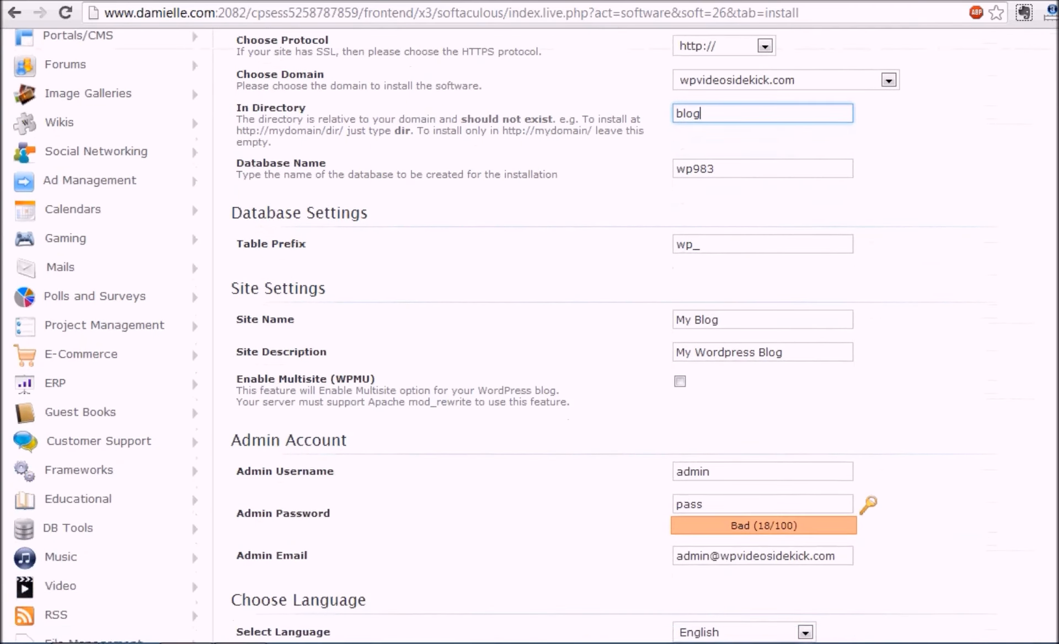
{"action": "left_click", "coordinate": [707, 325]}
{"action": "left_click_drag", "start_coordinate": [707, 329], "coordinate": [649, 330]}
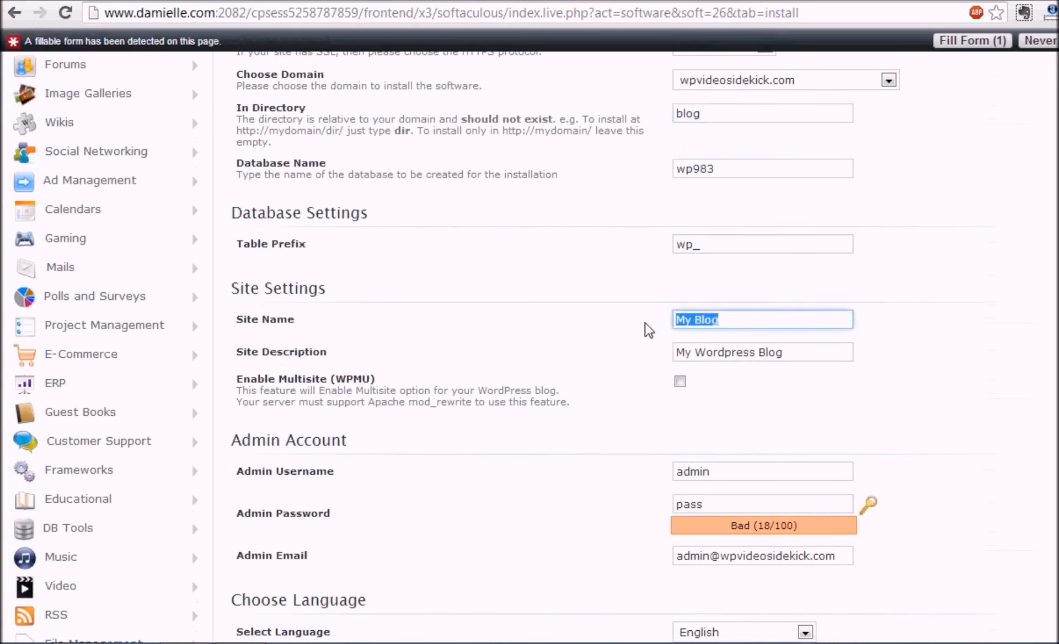
{"action": "type", "text": "WP Video S"}
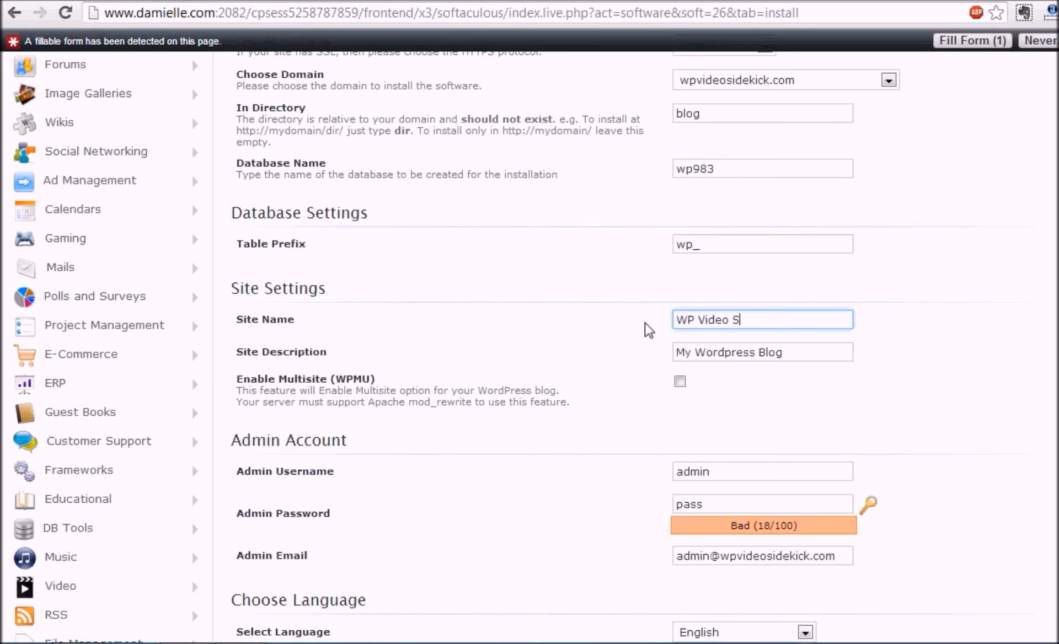
{"action": "type", "text": "idekick"}
{"action": "left_click_drag", "start_coordinate": [814, 364], "coordinate": [549, 375]}
{"action": "type", "text": "Bec"}
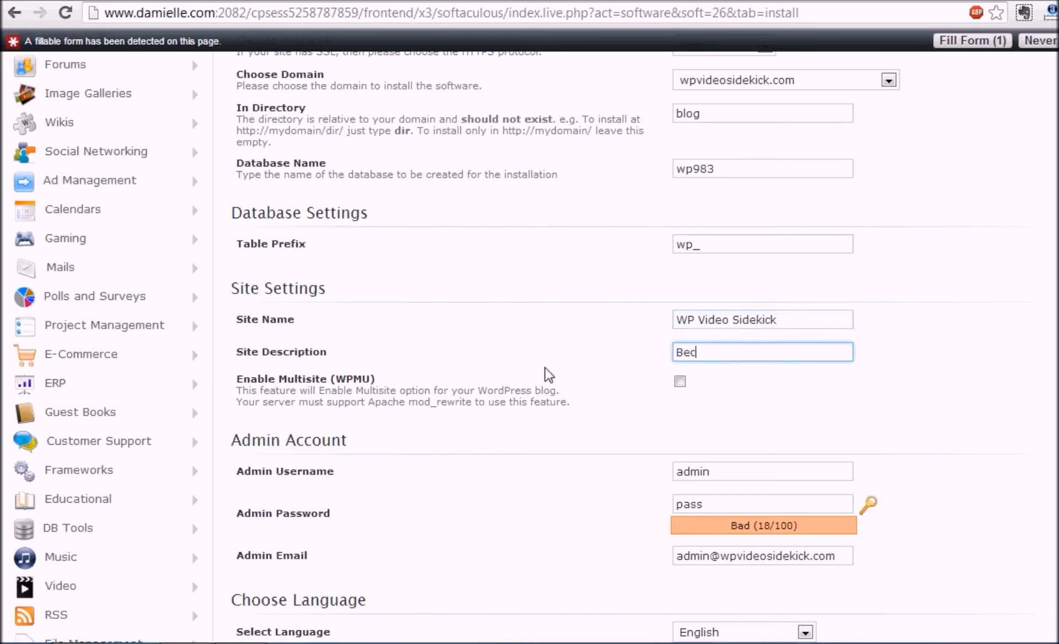
{"action": "type", "text": "ome A WP Pro"}
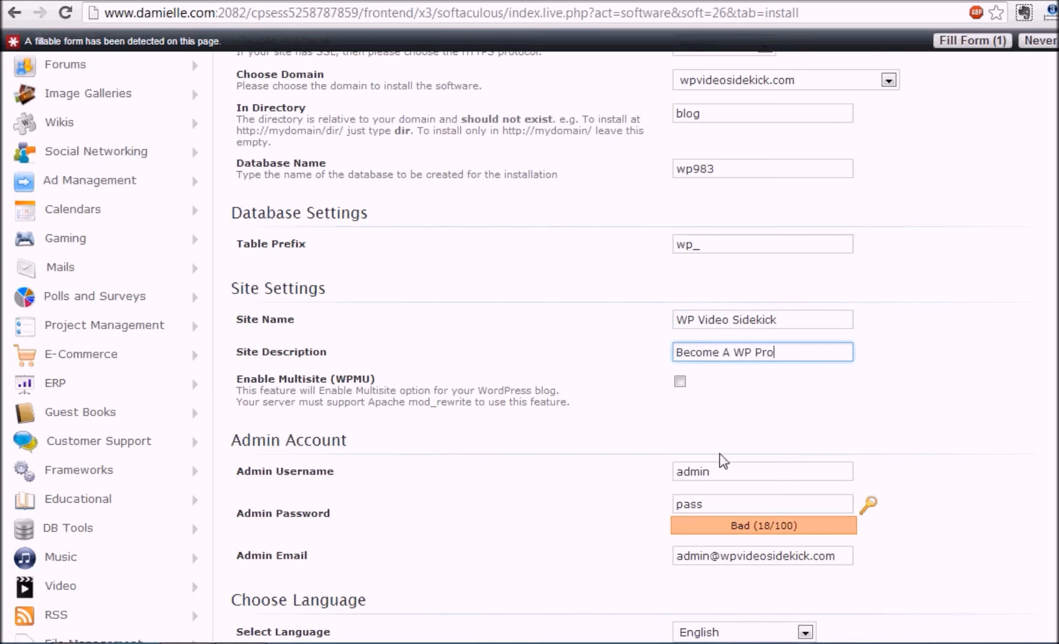
{"action": "scroll", "coordinate": [746, 259], "scroll_direction": "down", "scroll_amount": 4}
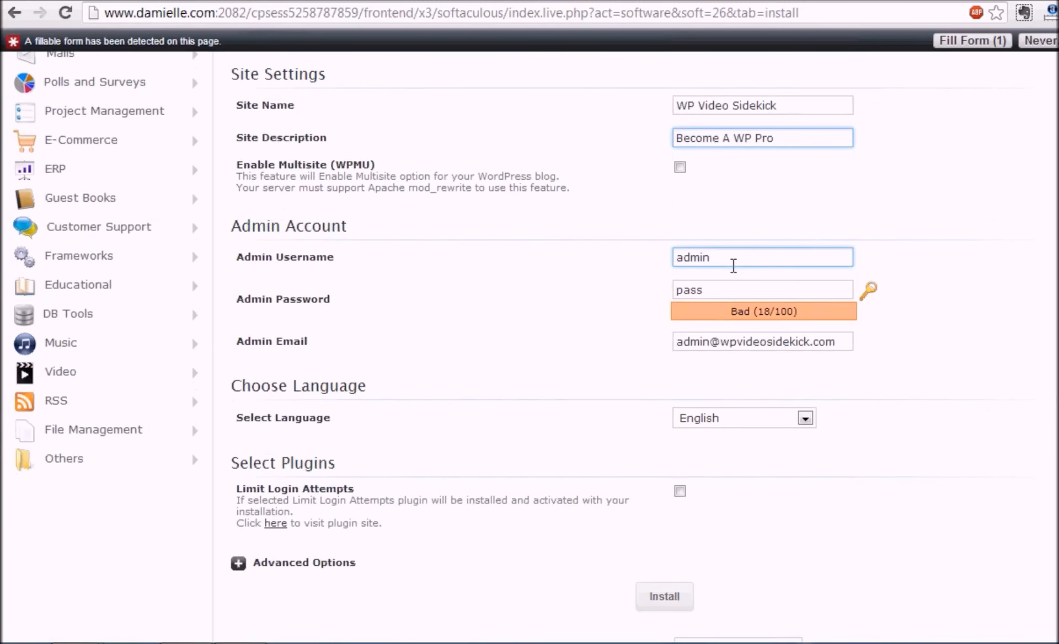
{"action": "left_click", "coordinate": [733, 266]}
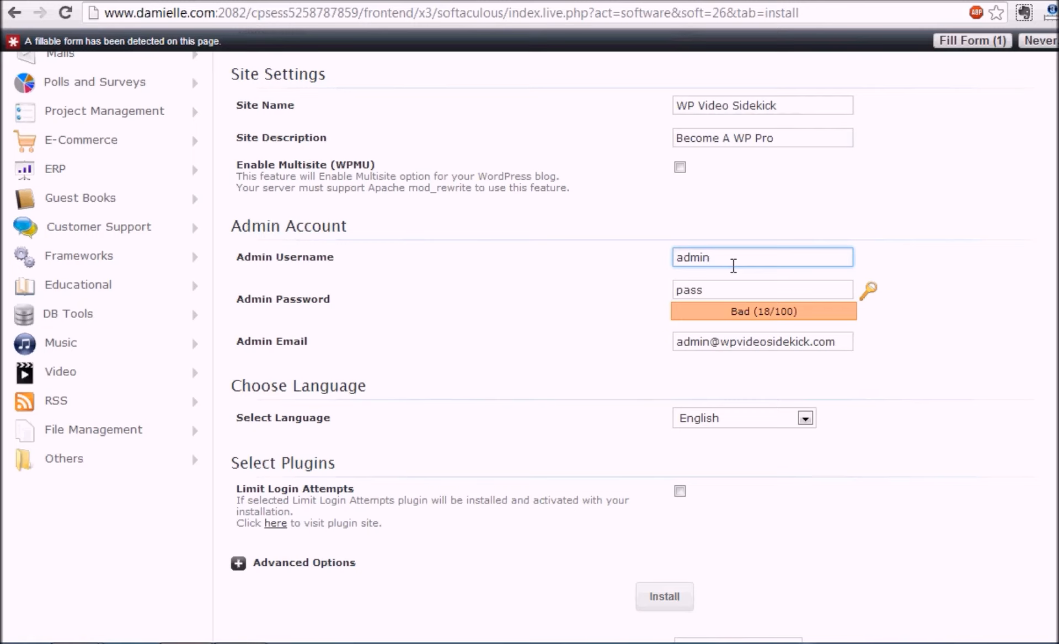
Overwrite the Admin Password with a new password and Admin Email with the owner's e-mail address.
{"action": "scroll", "coordinate": [853, 226], "scroll_direction": "down", "scroll_amount": 2}
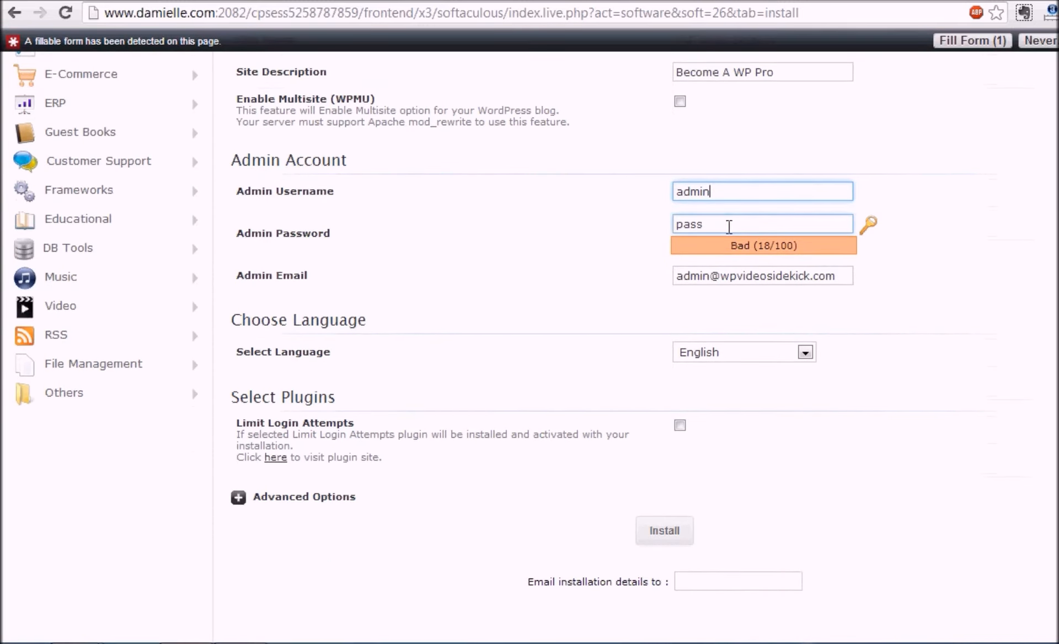
{"action": "left_click_drag", "start_coordinate": [720, 232], "coordinate": [653, 242]}
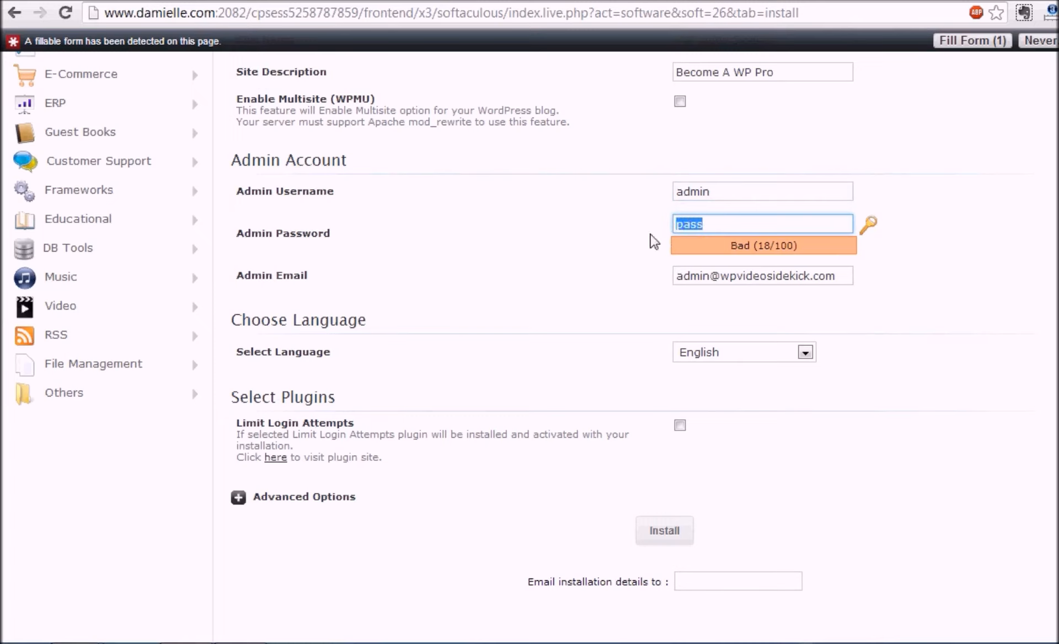
{"action": "type", "text": "pass123"}
{"action": "left_click_drag", "start_coordinate": [845, 281], "coordinate": [609, 298]}
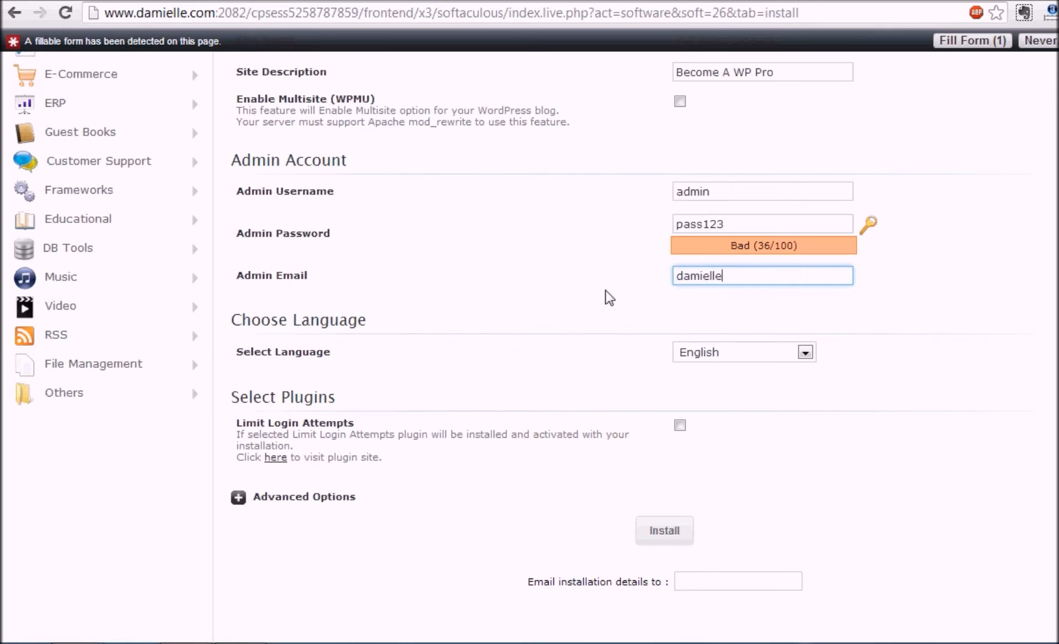
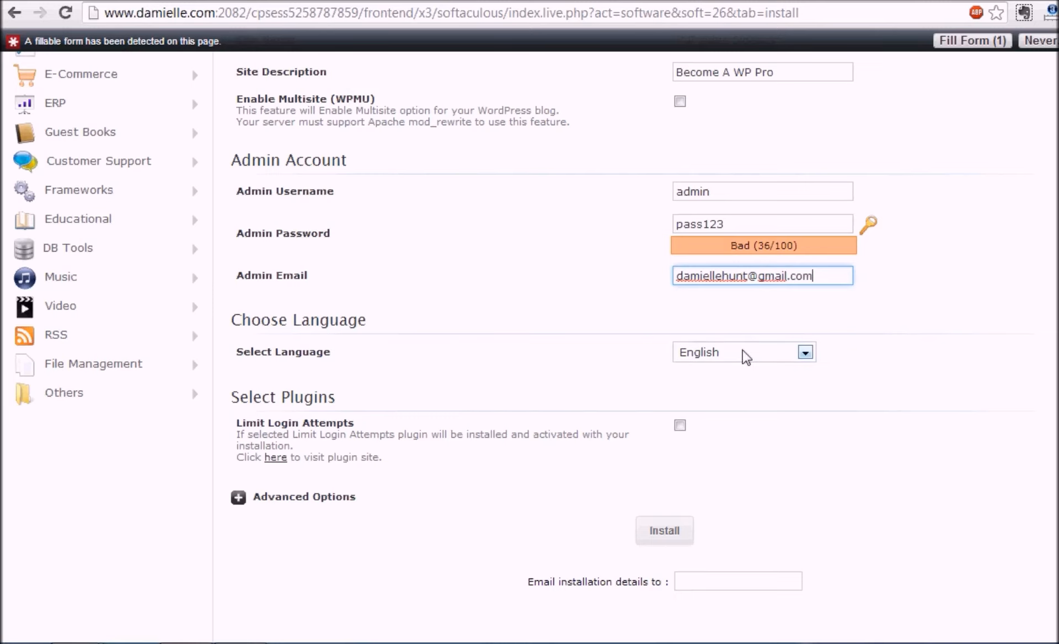
{"action": "scroll", "coordinate": [530, 335], "scroll_direction": "down", "scroll_amount": 1}
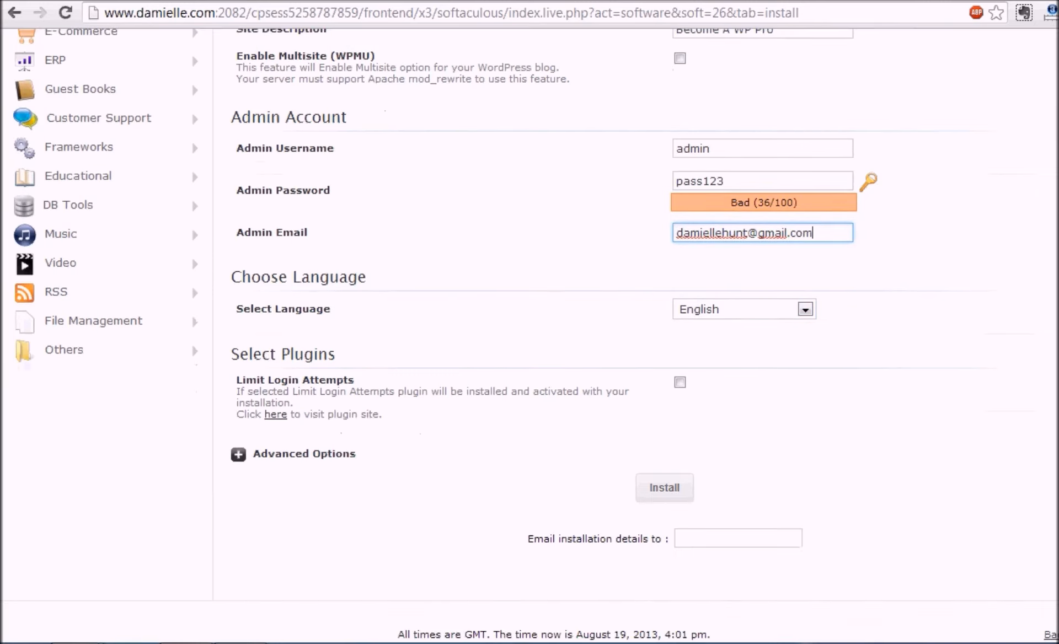
{"action": "scroll", "coordinate": [529, 334], "scroll_direction": "down", "scroll_amount": 1}
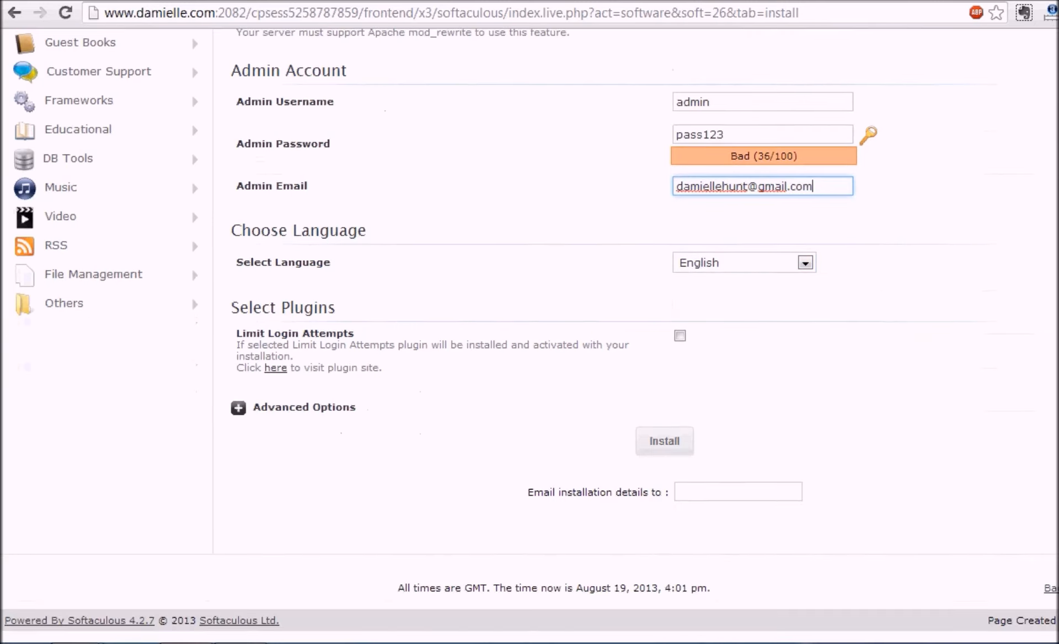
Submit the form to install WordPress at wpvideosidekick.com/blog.
{"action": "left_click", "coordinate": [668, 445]}
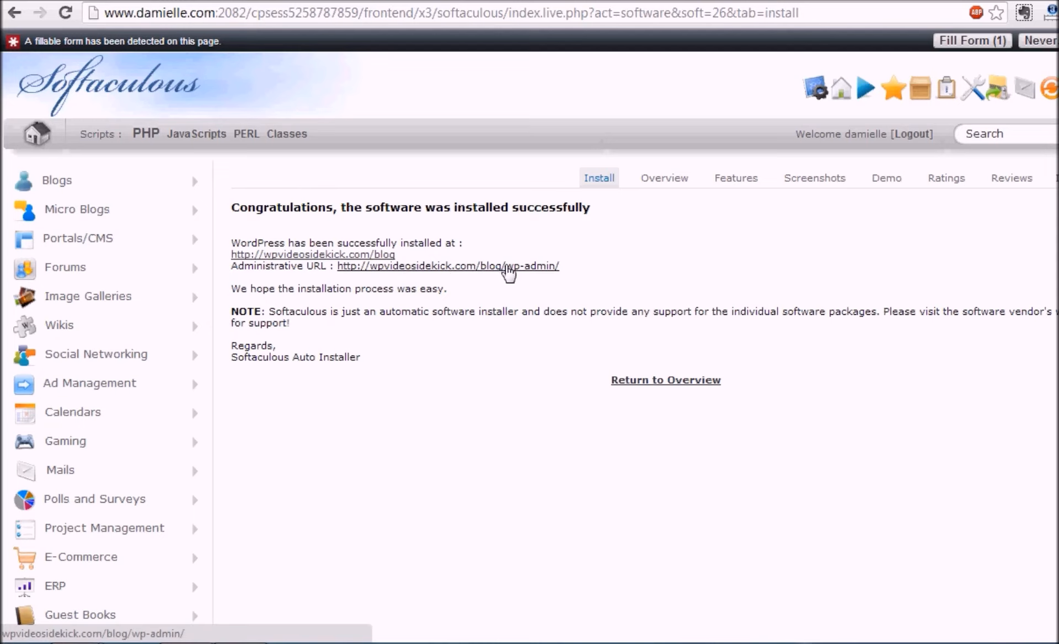
Open wpvideosidekick.com/blog and browse the WP Video Sidekick site and its Hello world! post.
{"action": "left_click", "coordinate": [360, 255]}
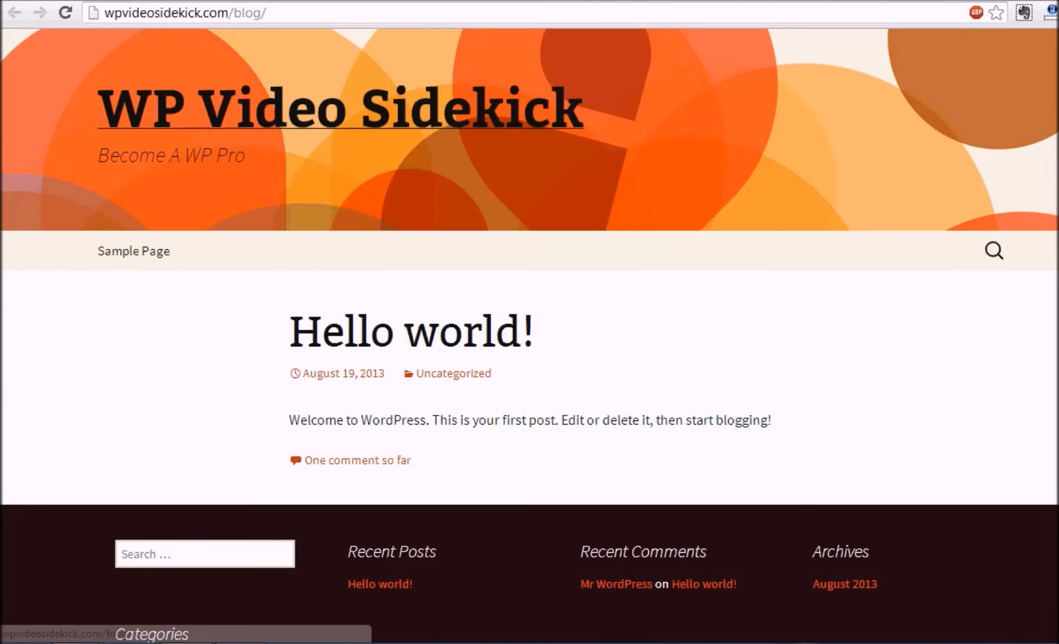
{"action": "scroll", "coordinate": [529, 331], "scroll_direction": "down", "scroll_amount": 5}
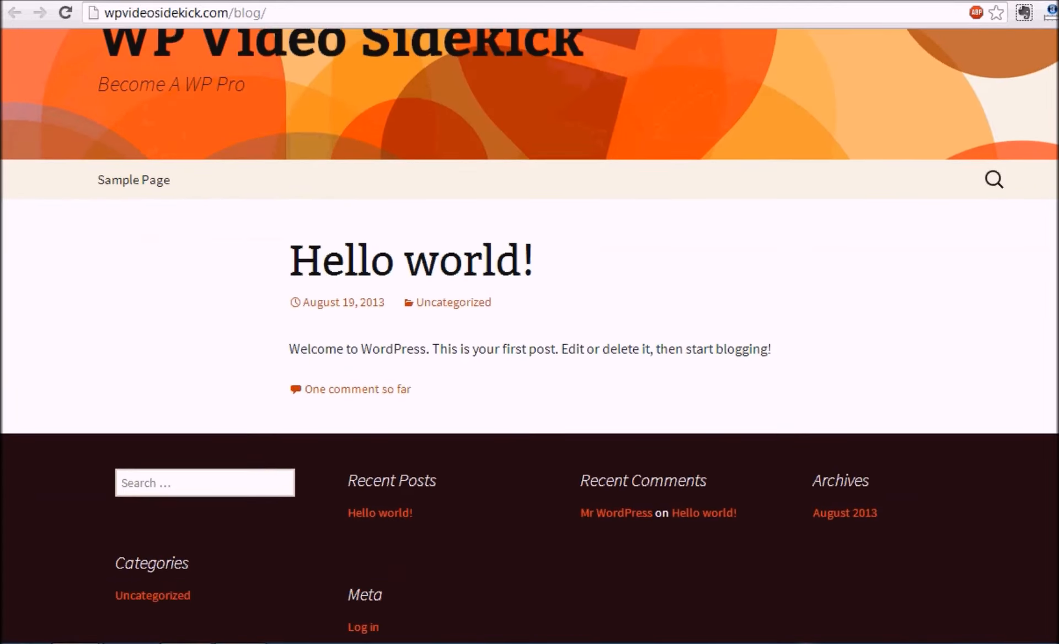
{"action": "scroll", "coordinate": [530, 330], "scroll_direction": "up", "scroll_amount": 1}
{"action": "scroll", "coordinate": [529, 331], "scroll_direction": "up", "scroll_amount": 4}
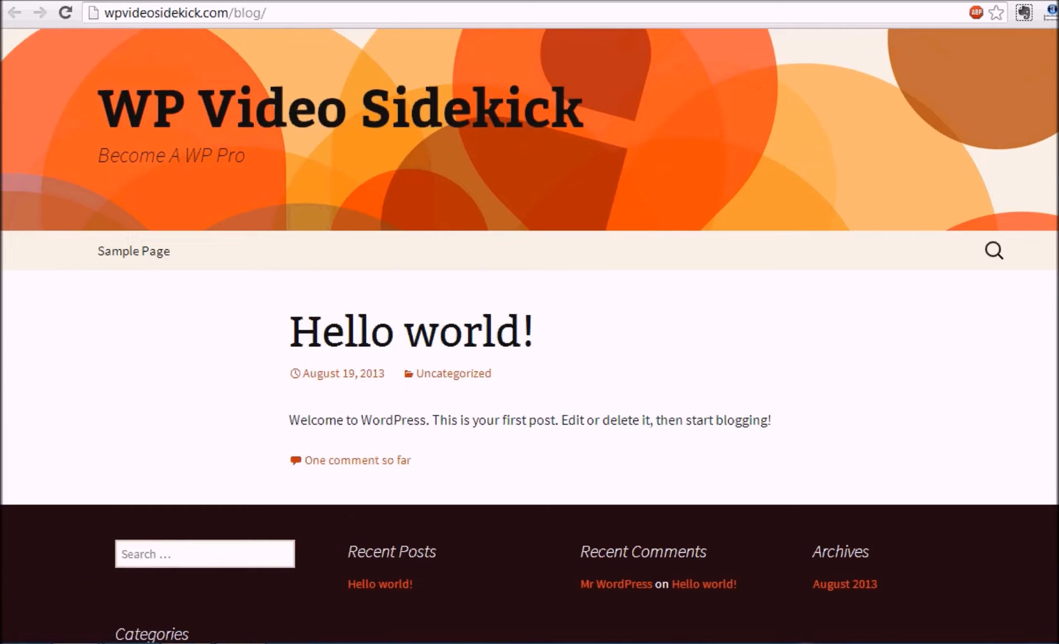
{"action": "scroll", "coordinate": [778, 180], "scroll_direction": "down", "scroll_amount": 3}
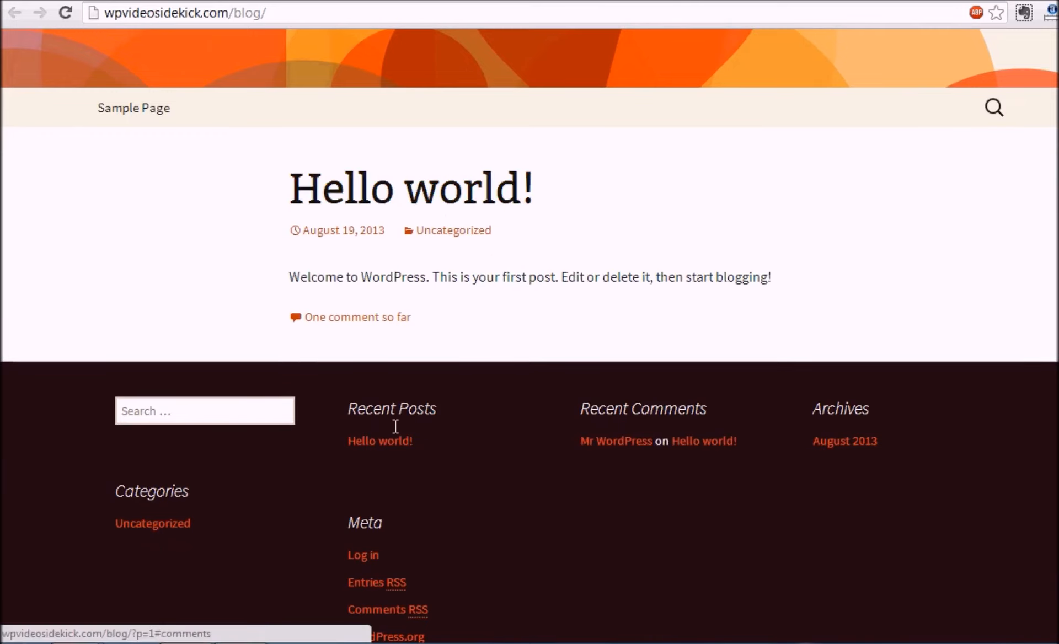
{"action": "scroll", "coordinate": [529, 331], "scroll_direction": "down", "scroll_amount": 3}
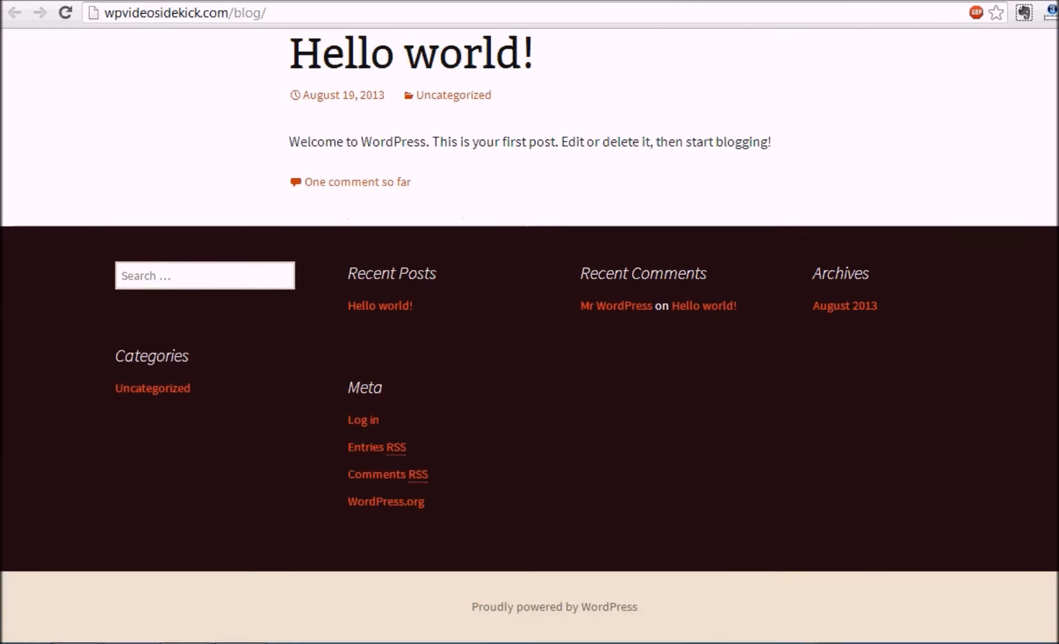
{"action": "scroll", "coordinate": [529, 331], "scroll_direction": "up", "scroll_amount": 3}
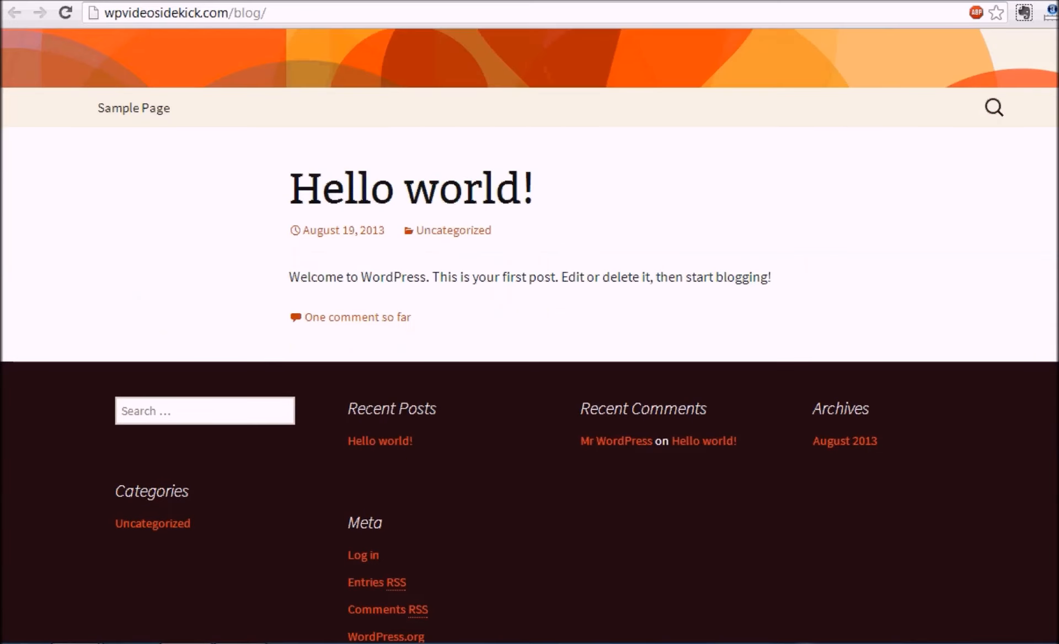
{"action": "scroll", "coordinate": [529, 331], "scroll_direction": "up", "scroll_amount": 3}
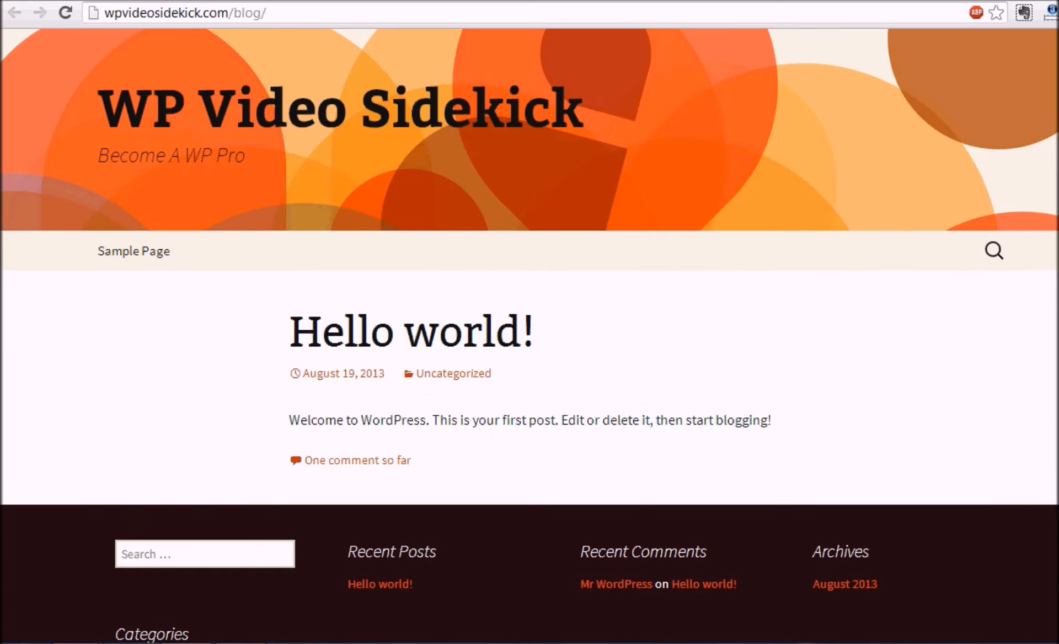